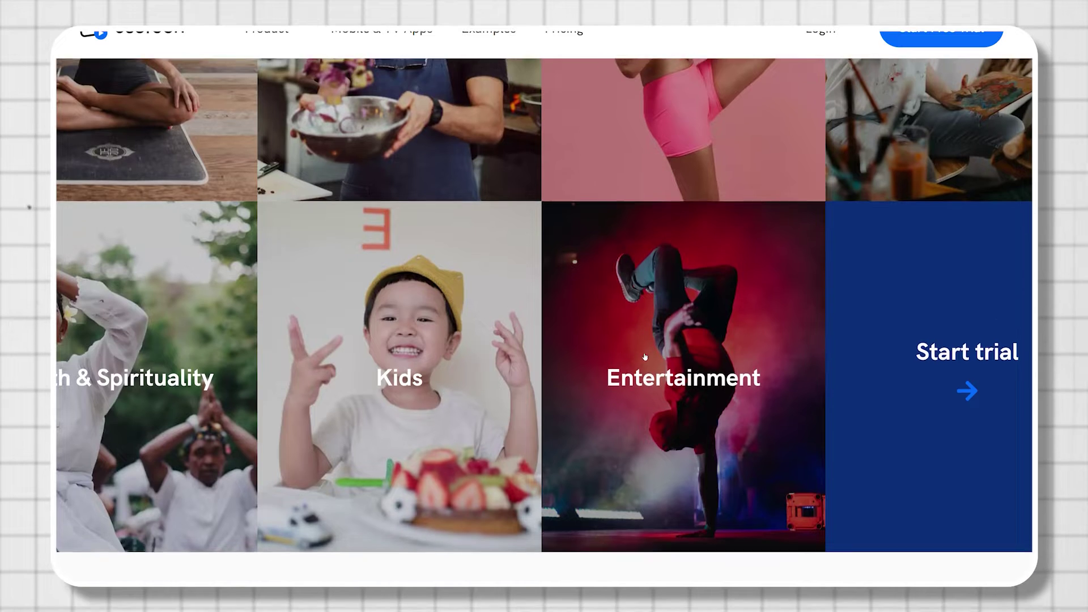
Browse the Entertainment example sites, then the eLearning examples featuring Magic Stream and FaderPro
{"action": "left_click", "coordinate": [645, 356]}
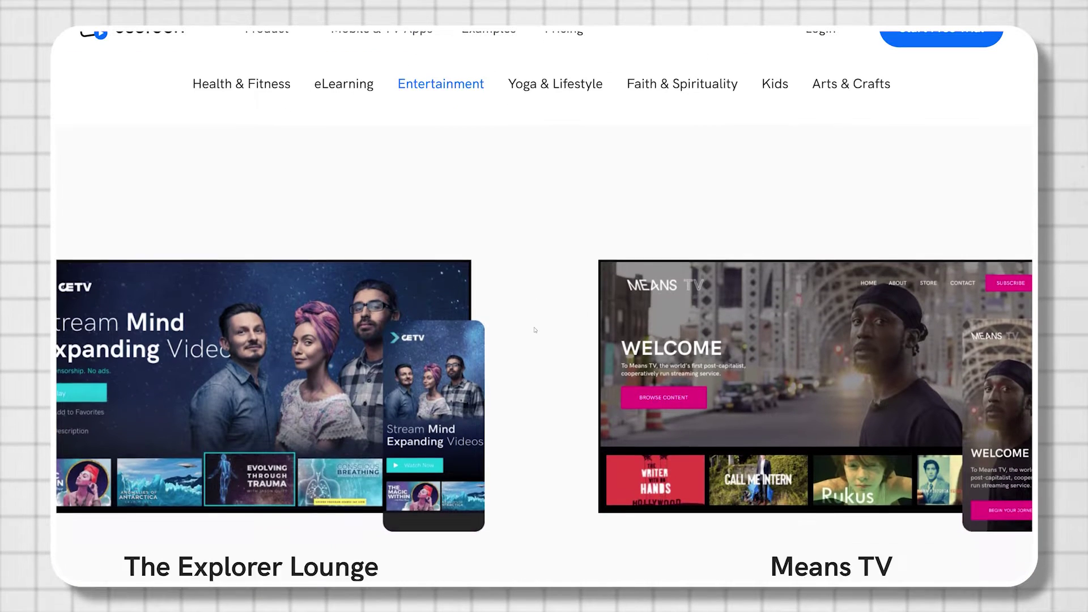
{"action": "scroll", "coordinate": [534, 330], "scroll_direction": "down", "scroll_amount": 2}
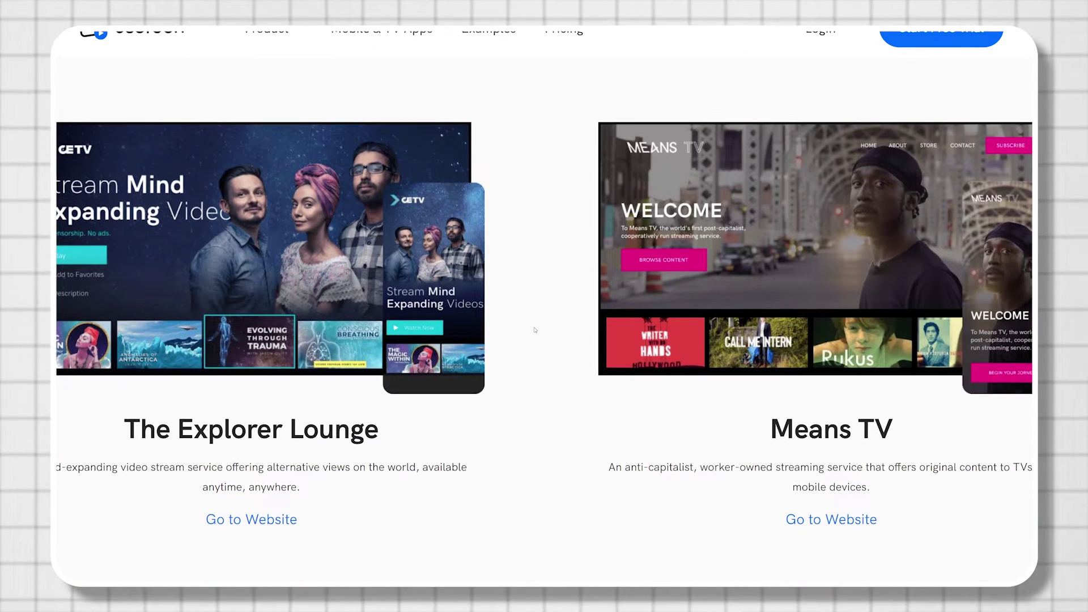
{"action": "scroll", "coordinate": [534, 329], "scroll_direction": "down", "scroll_amount": 3}
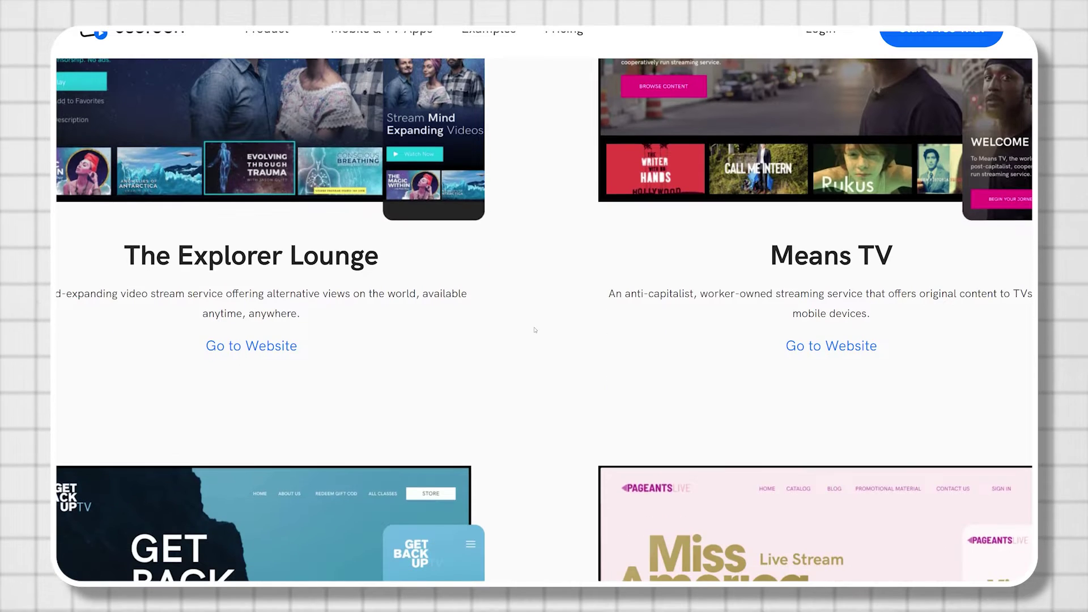
{"action": "scroll", "coordinate": [534, 330], "scroll_direction": "down", "scroll_amount": 2}
{"action": "scroll", "coordinate": [535, 330], "scroll_direction": "down", "scroll_amount": 10}
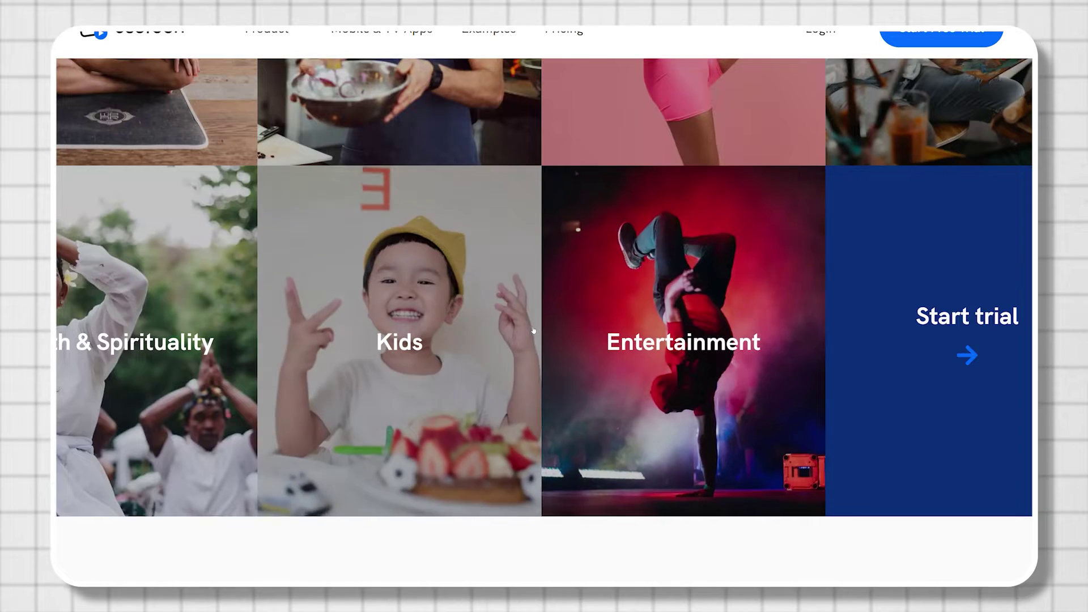
{"action": "scroll", "coordinate": [534, 331], "scroll_direction": "up", "scroll_amount": 2}
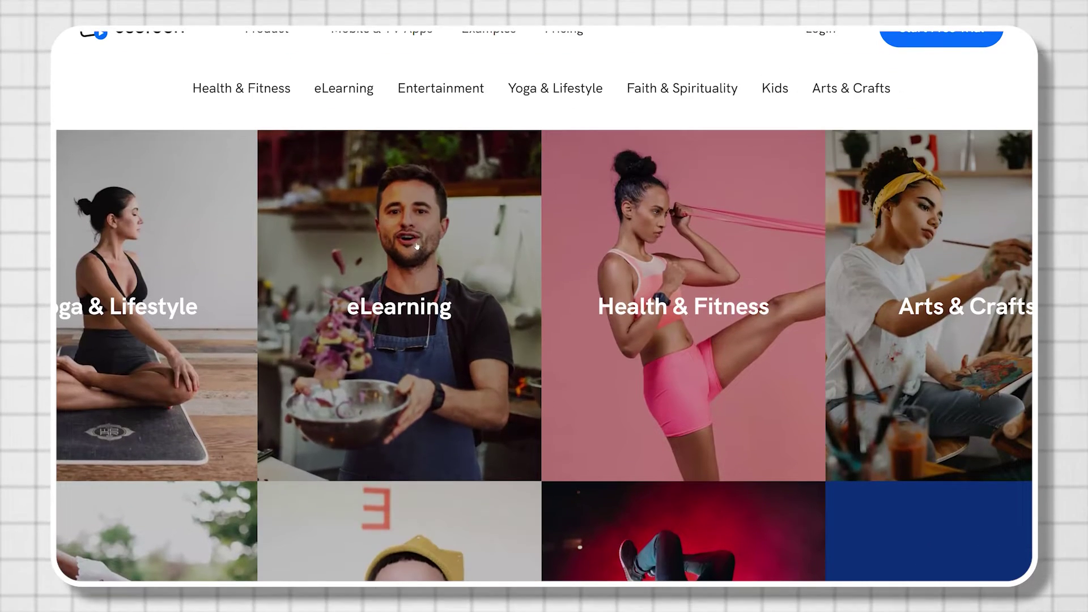
{"action": "left_click", "coordinate": [428, 265]}
{"action": "scroll", "coordinate": [429, 266], "scroll_direction": "down", "scroll_amount": 2}
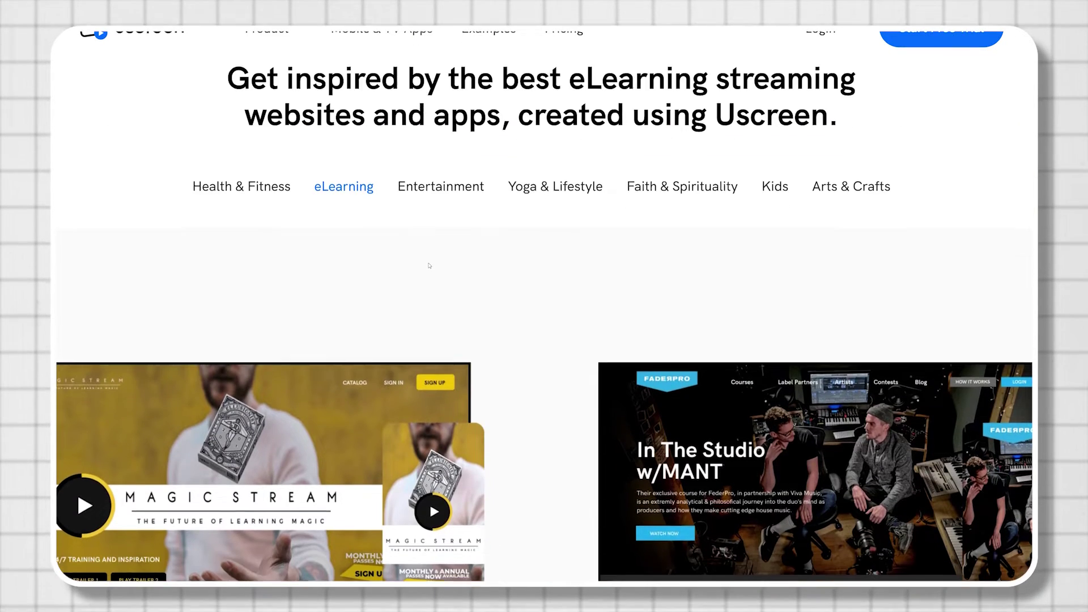
{"action": "scroll", "coordinate": [430, 264], "scroll_direction": "down", "scroll_amount": 1}
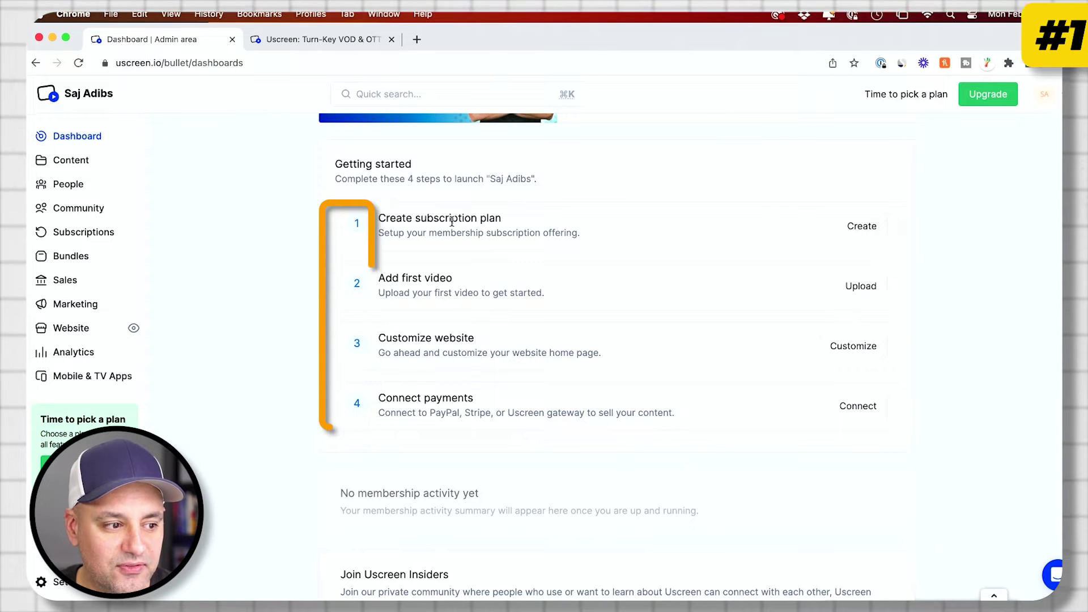
Add a new public subscription plan at $9.99 with monthly billing and a 7-day trial, and save it
{"action": "left_click", "coordinate": [86, 236]}
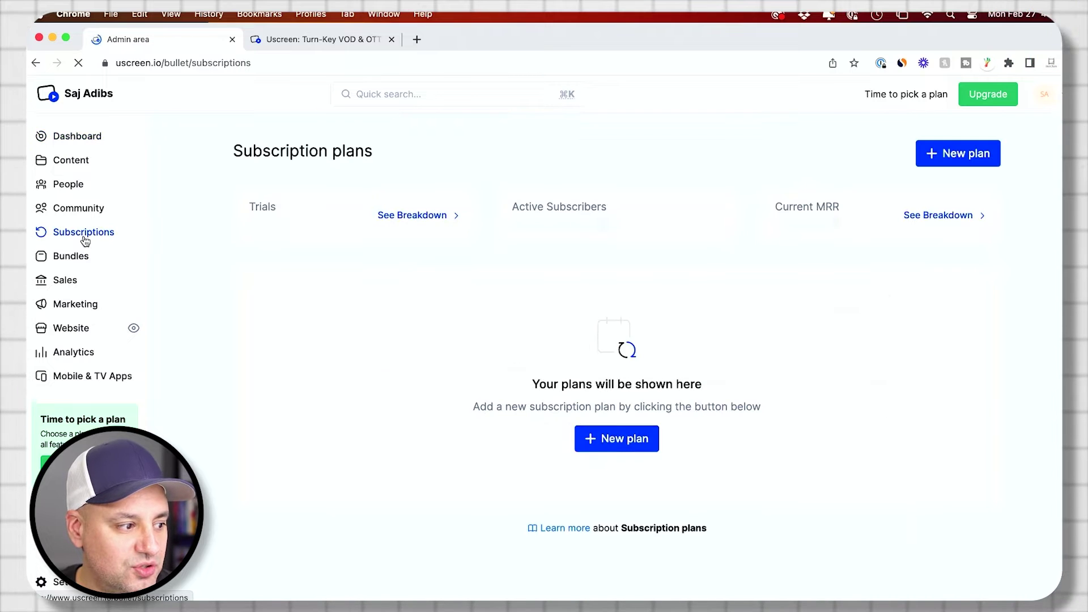
{"action": "left_click", "coordinate": [630, 443]}
{"action": "scroll", "coordinate": [681, 374], "scroll_direction": "down", "scroll_amount": 1}
{"action": "scroll", "coordinate": [681, 374], "scroll_direction": "down", "scroll_amount": 1}
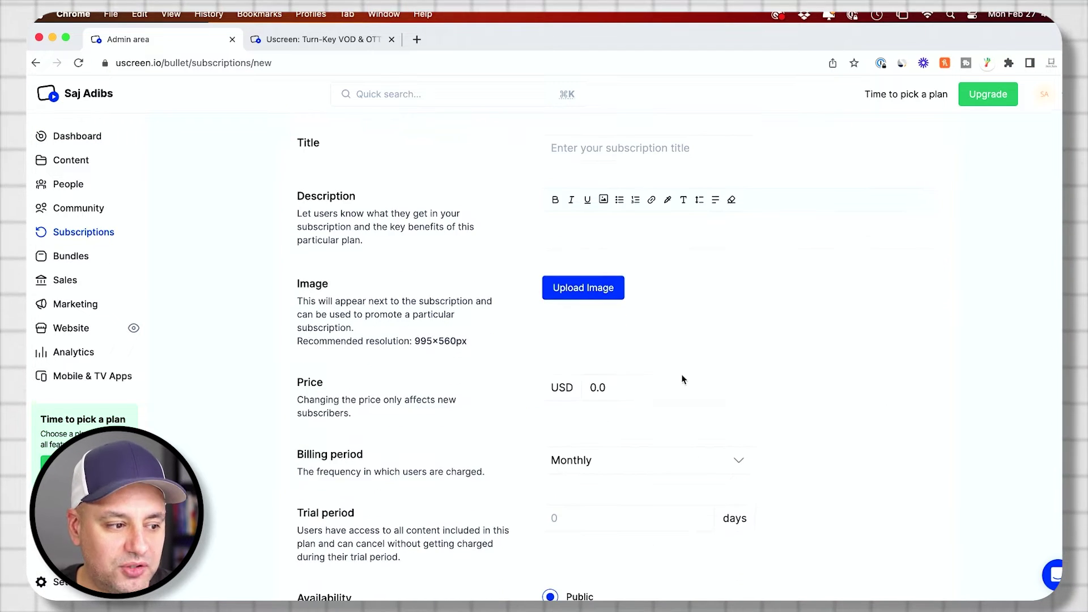
{"action": "scroll", "coordinate": [681, 374], "scroll_direction": "down", "scroll_amount": 1}
{"action": "type", "text": "9.99"}
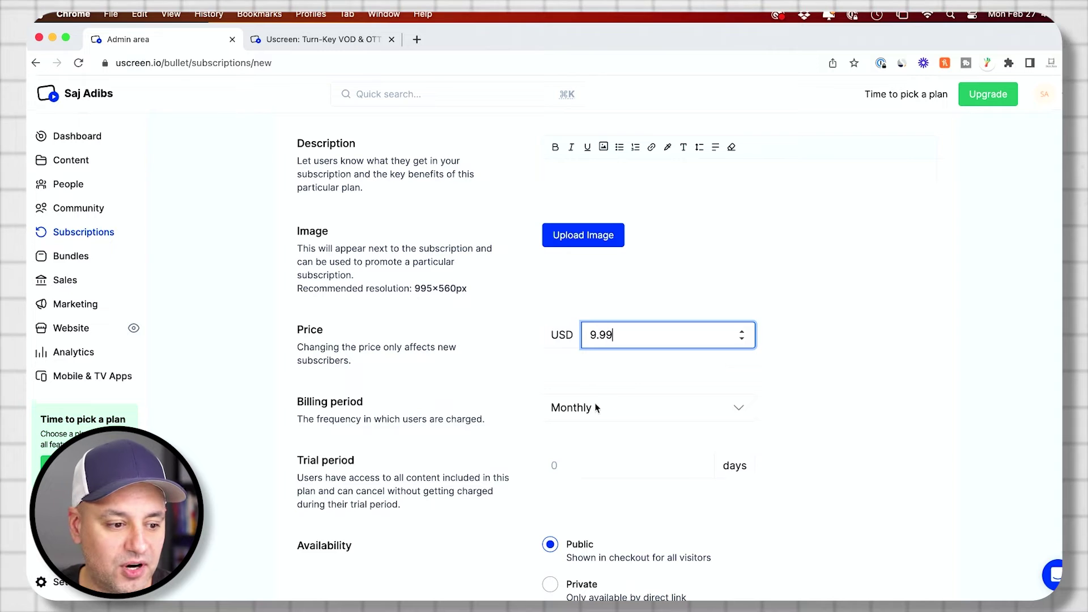
{"action": "left_click", "coordinate": [593, 409]}
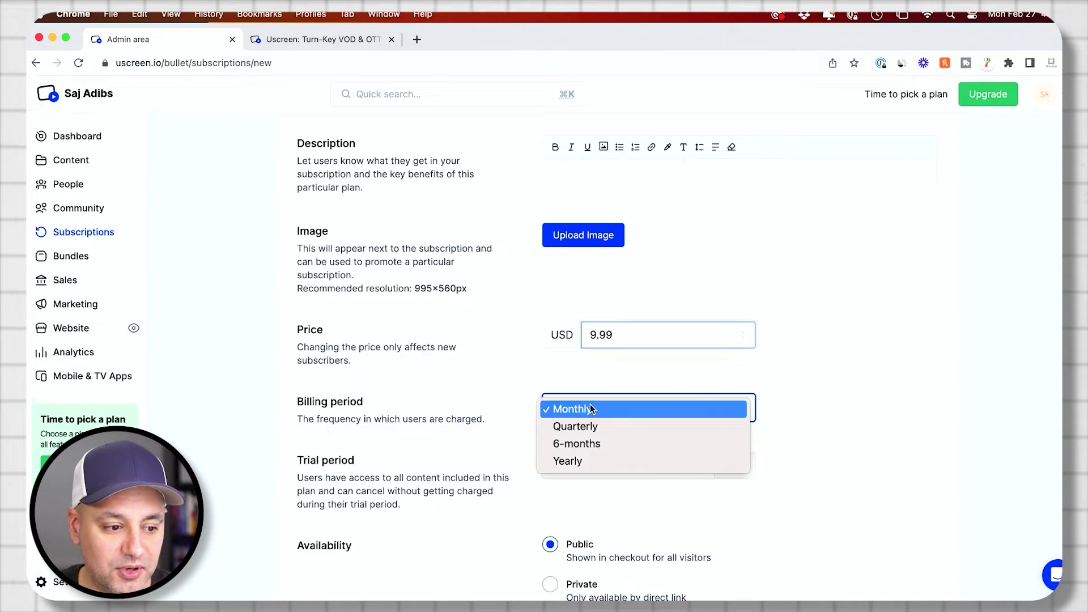
{"action": "left_click", "coordinate": [595, 407]}
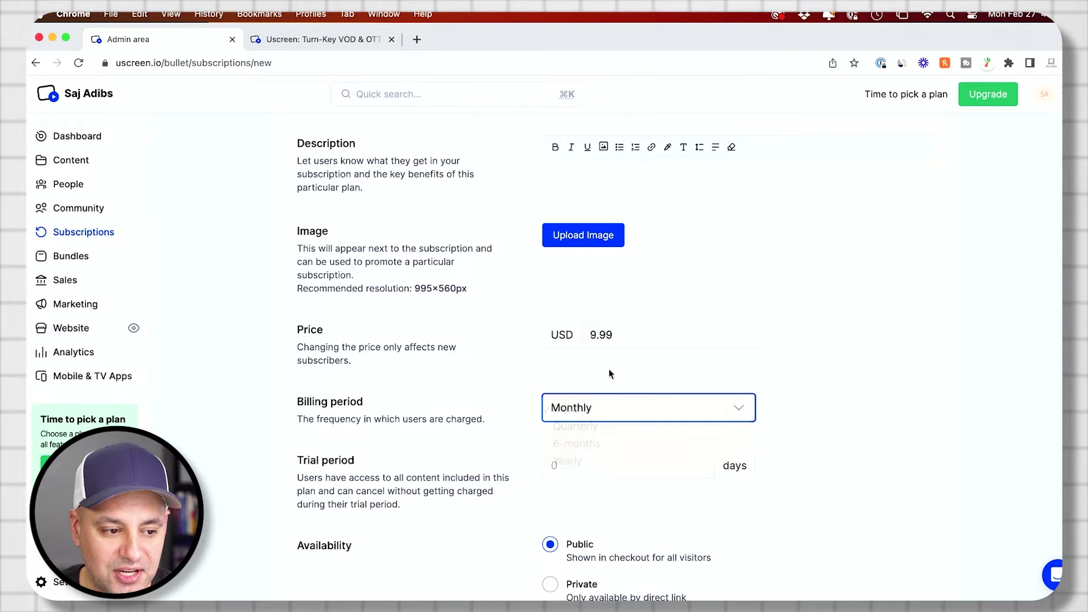
{"action": "scroll", "coordinate": [860, 391], "scroll_direction": "down", "scroll_amount": 2}
{"action": "mouse_move", "coordinate": [629, 465]}
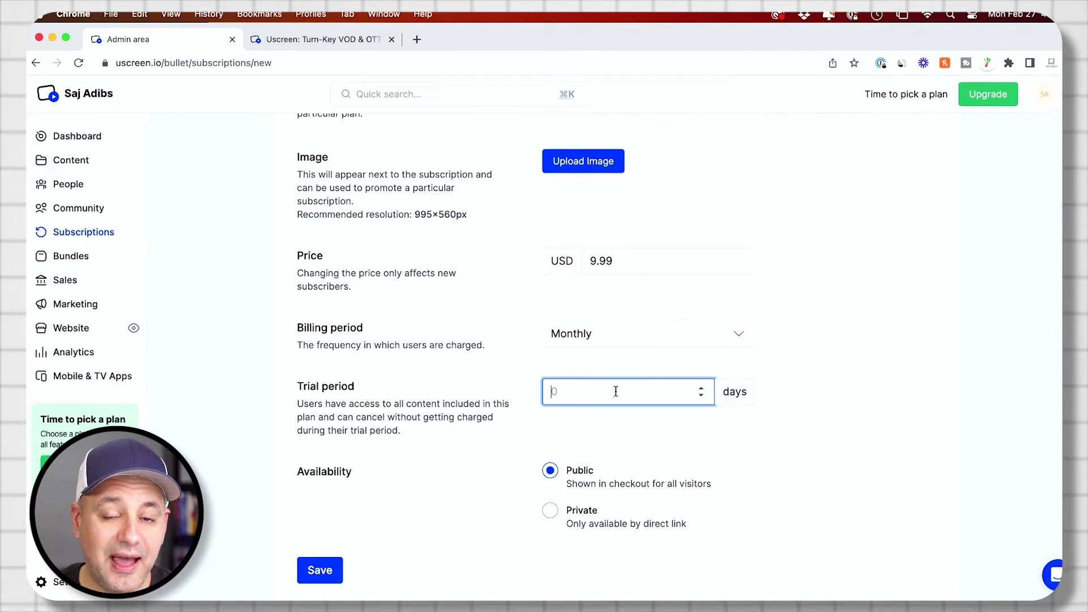
{"action": "type", "text": "7"}
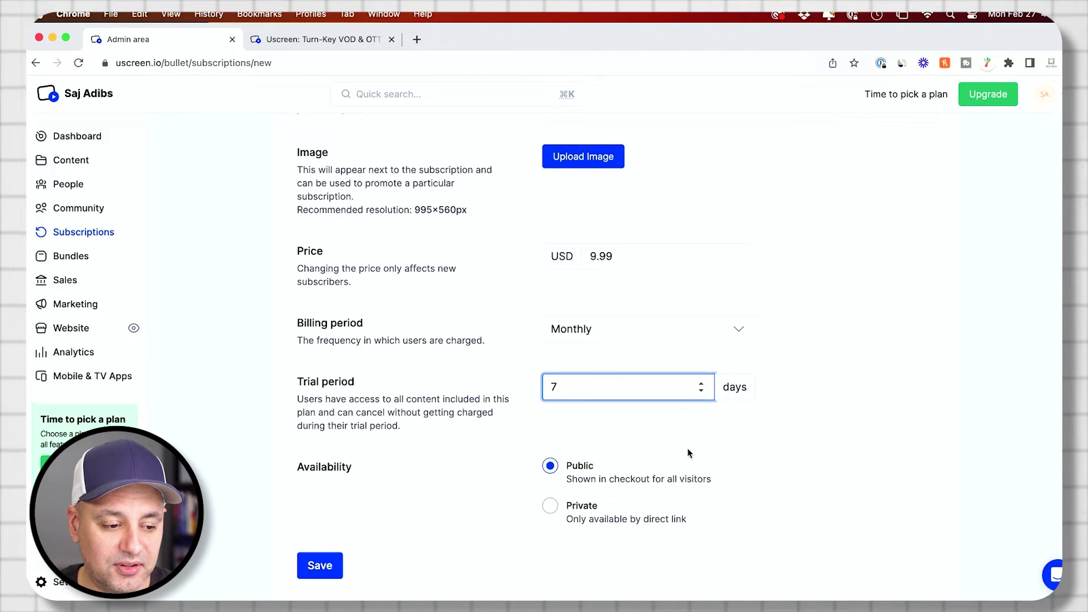
{"action": "scroll", "coordinate": [680, 447], "scroll_direction": "down", "scroll_amount": 1}
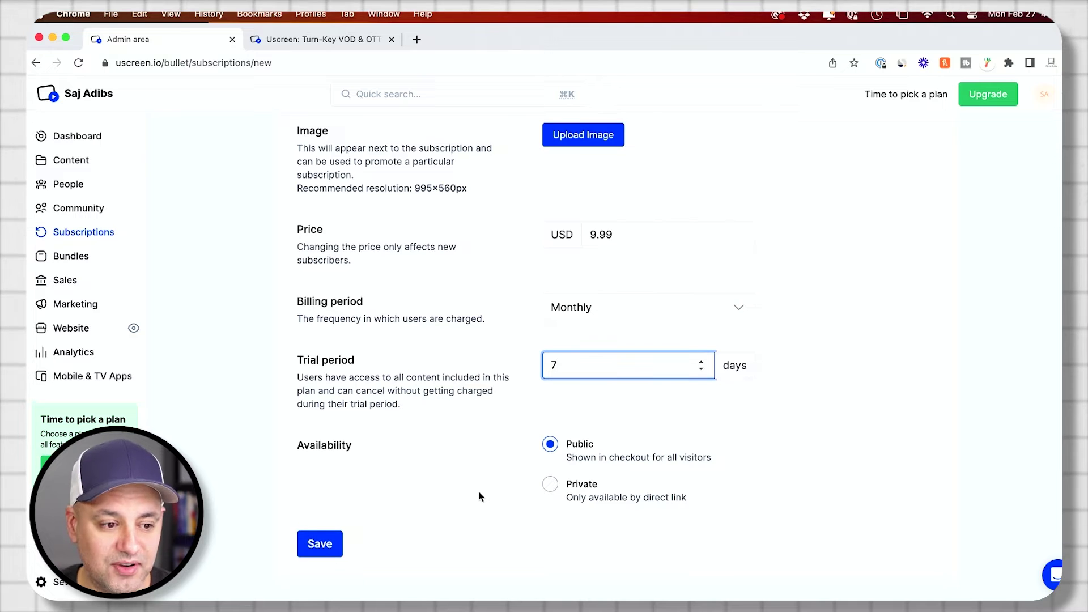
{"action": "key", "text": "Return"}
Go from the dashboard's Add first video step to the empty Videos library
{"action": "left_click", "coordinate": [79, 139]}
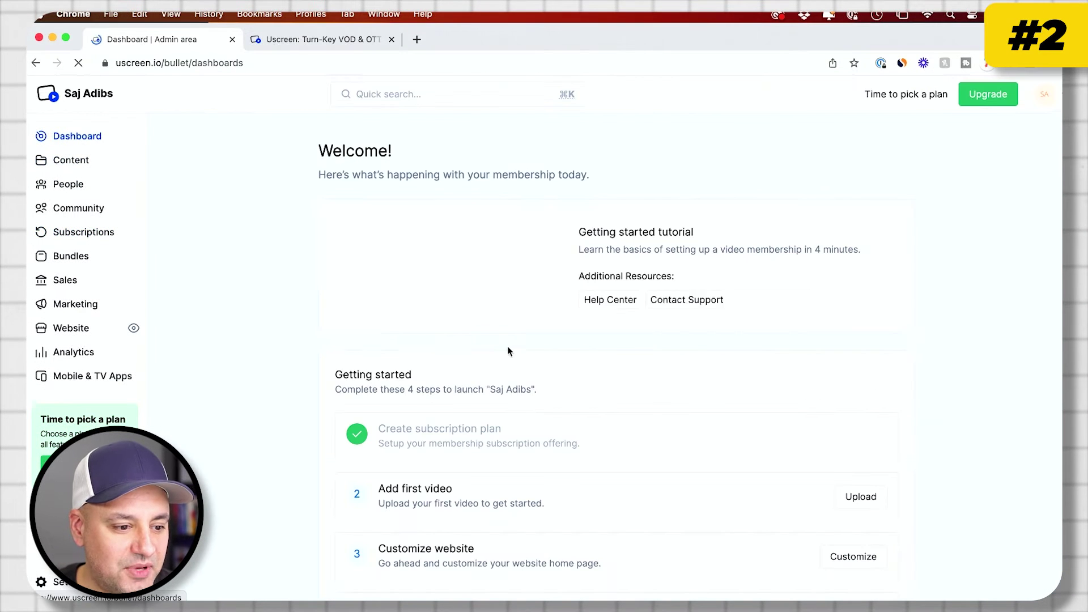
{"action": "scroll", "coordinate": [418, 425], "scroll_direction": "down", "scroll_amount": 2}
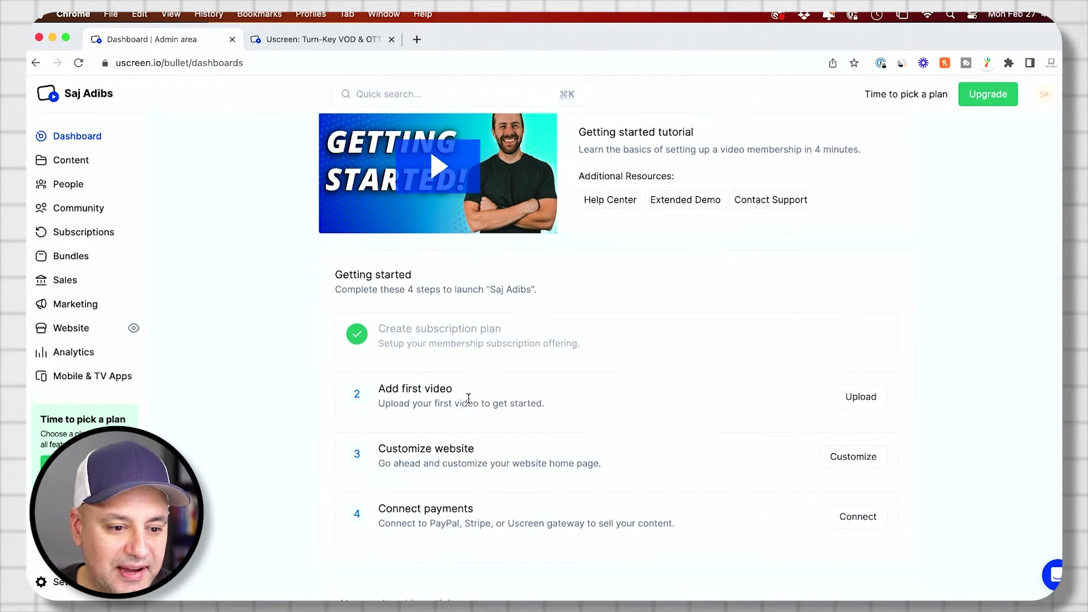
{"action": "left_click", "coordinate": [860, 397]}
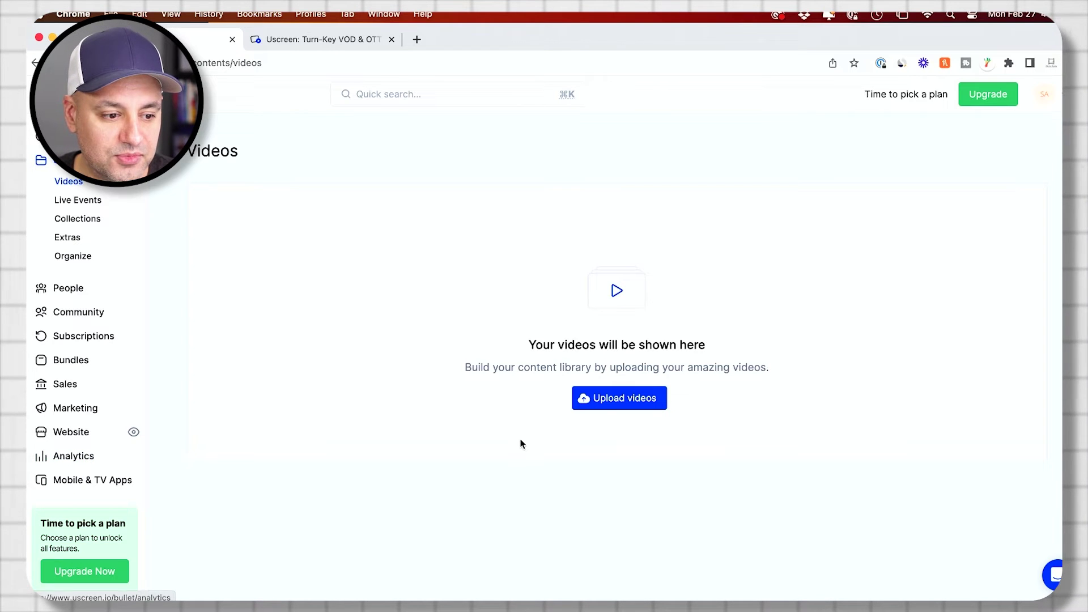
Upload the four mp4 files, which appear as unpublished videos 1.1 through 1.4
{"action": "left_click", "coordinate": [606, 399]}
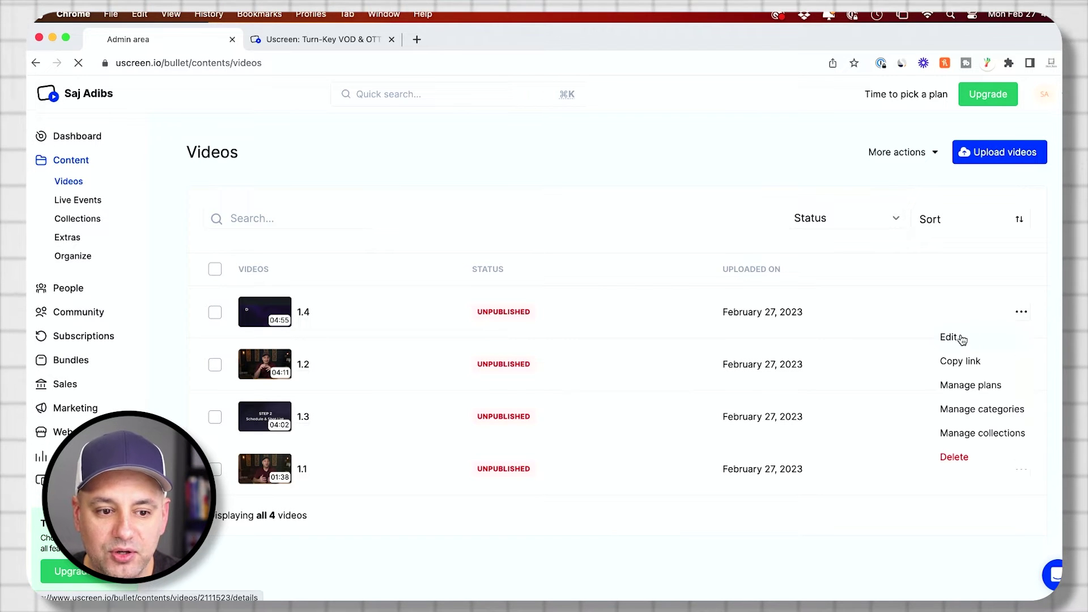
Open video 1.4's Details page and look at its Appearance settings
{"action": "left_click", "coordinate": [959, 338]}
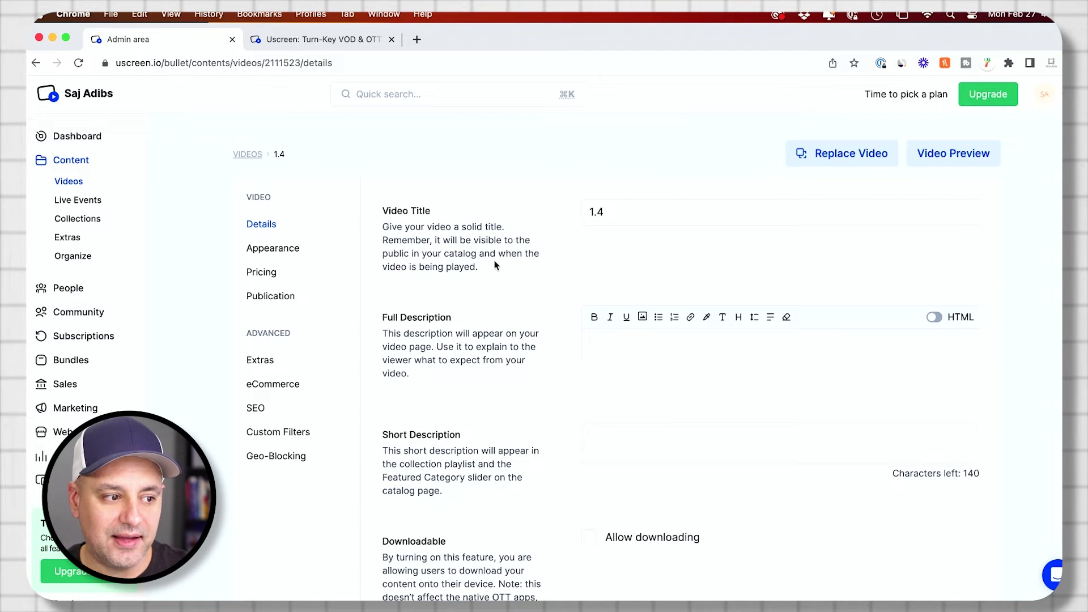
{"action": "scroll", "coordinate": [546, 287], "scroll_direction": "down", "scroll_amount": 1}
{"action": "scroll", "coordinate": [547, 289], "scroll_direction": "down", "scroll_amount": 3}
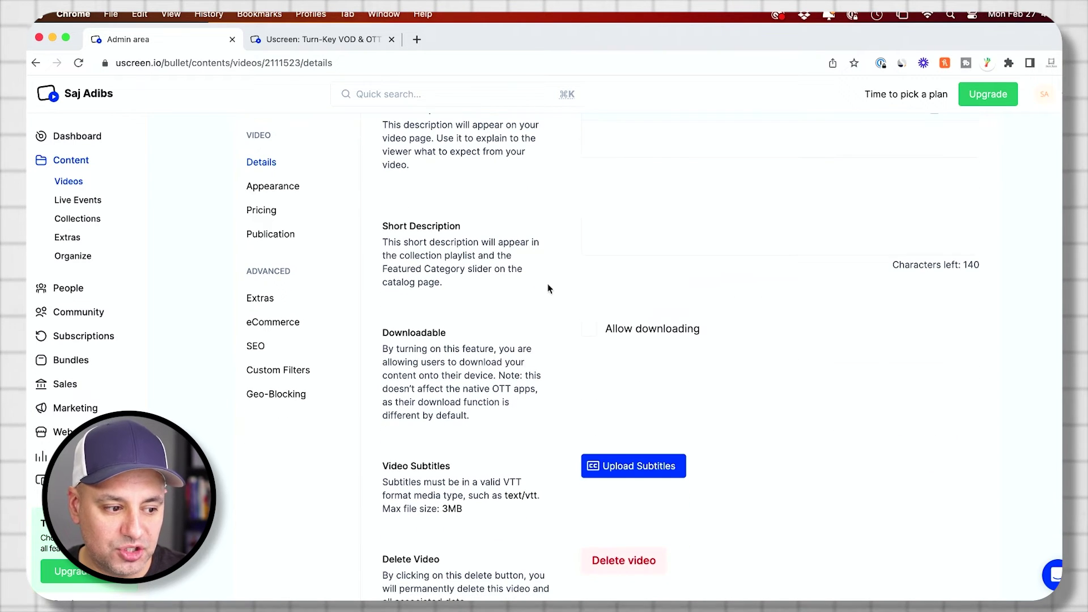
{"action": "scroll", "coordinate": [563, 330], "scroll_direction": "down", "scroll_amount": 1}
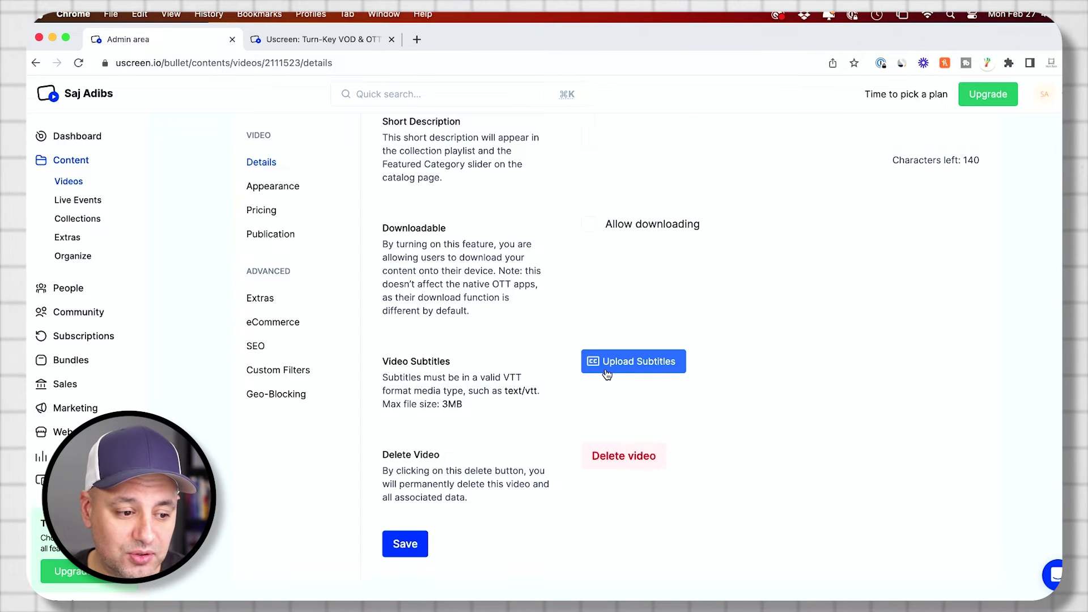
{"action": "left_click", "coordinate": [281, 194]}
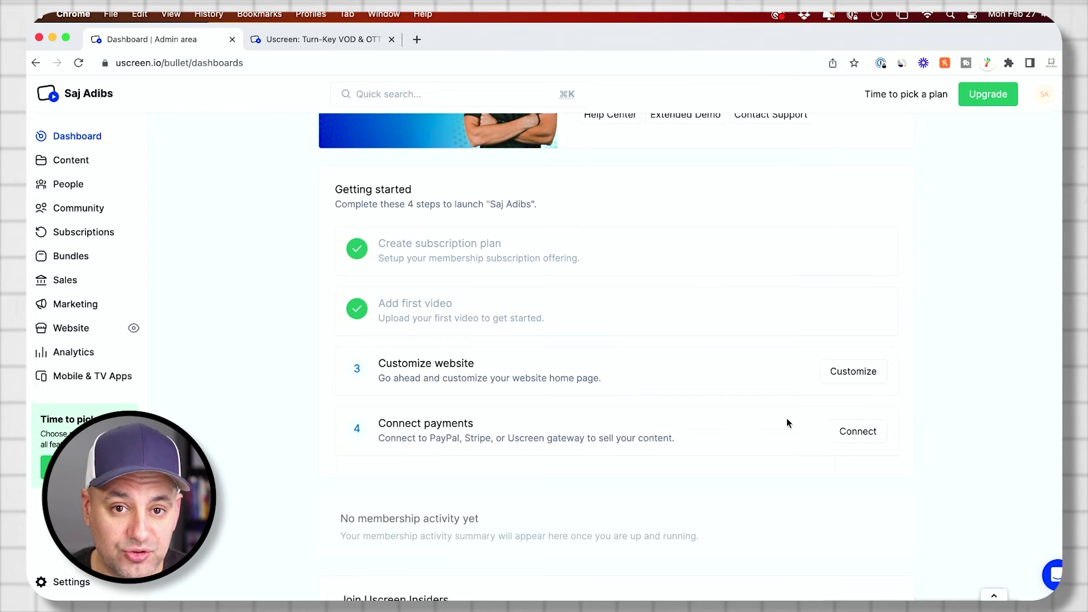
Browse the available themes, preview and close the Lyra demo site, then add Lyra to the library
{"action": "left_click", "coordinate": [835, 375]}
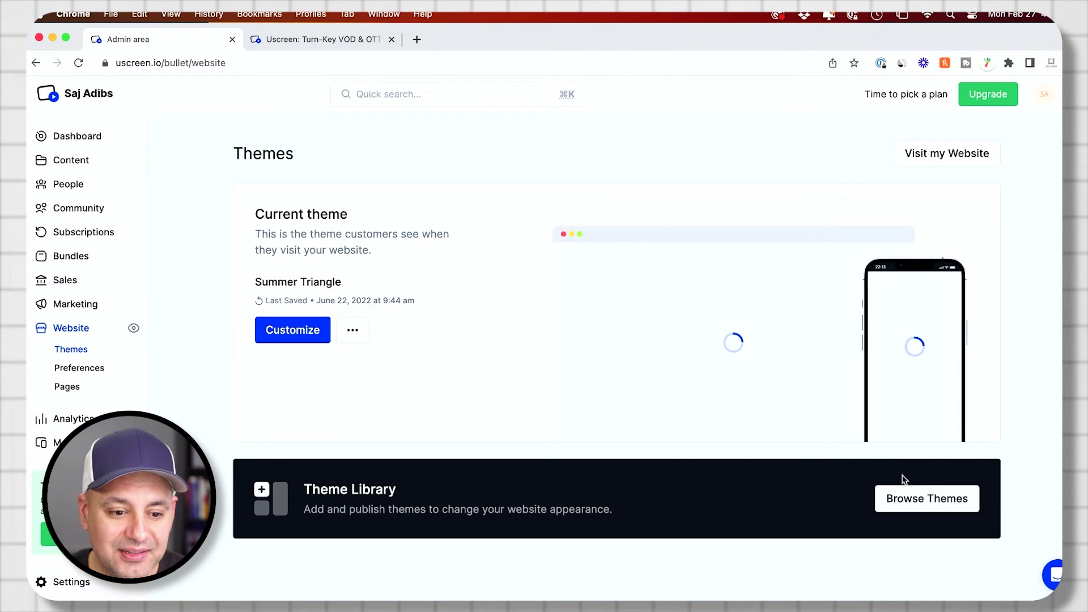
{"action": "left_click", "coordinate": [924, 501]}
{"action": "scroll", "coordinate": [923, 502], "scroll_direction": "down", "scroll_amount": 2}
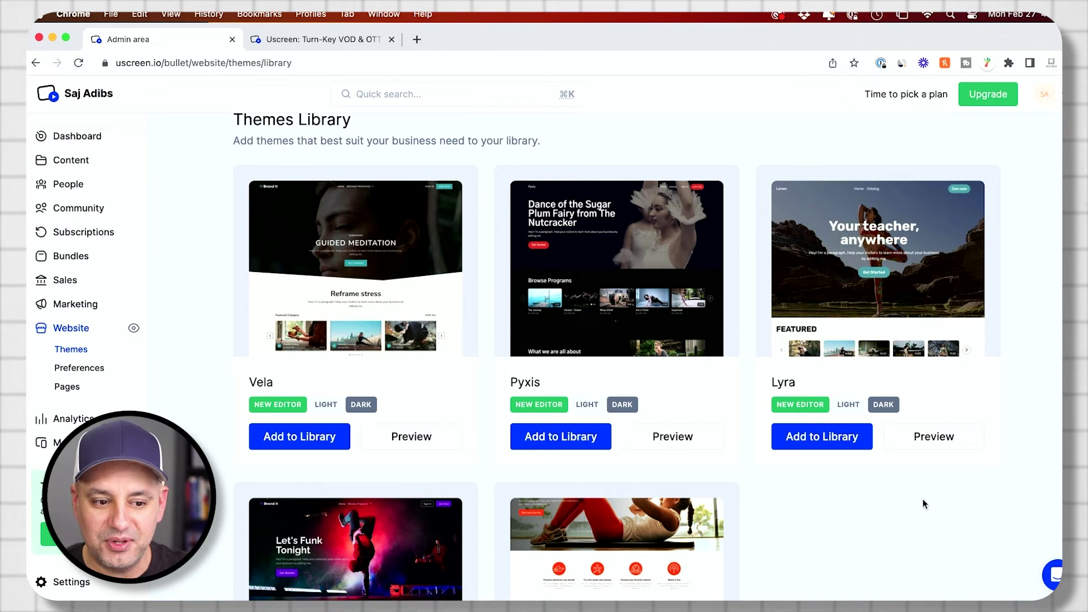
{"action": "left_click", "coordinate": [915, 445]}
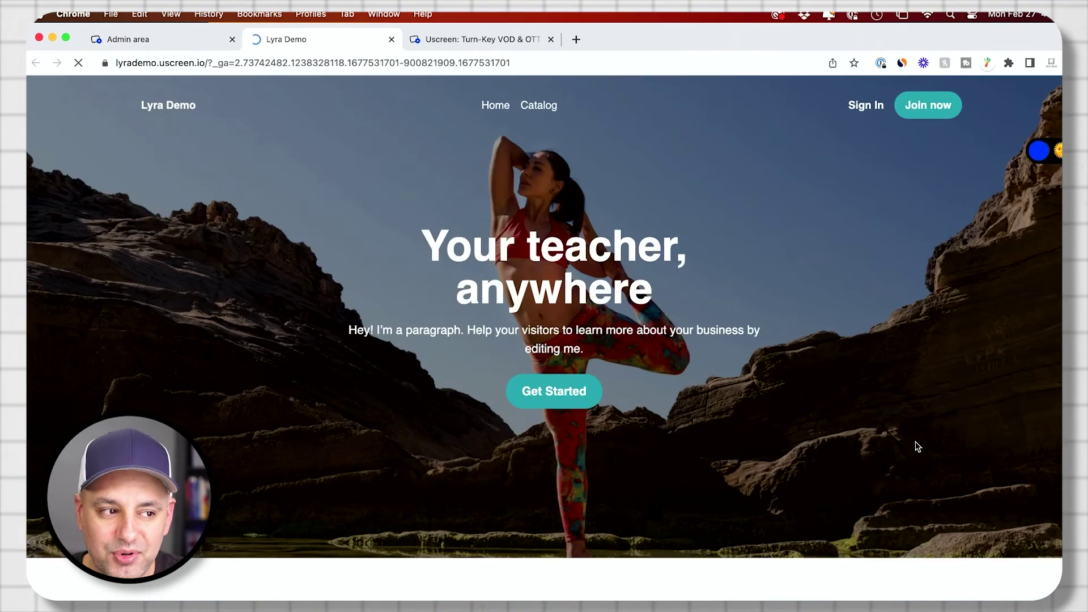
{"action": "scroll", "coordinate": [624, 397], "scroll_direction": "down", "scroll_amount": 5}
{"action": "scroll", "coordinate": [623, 402], "scroll_direction": "down", "scroll_amount": 5}
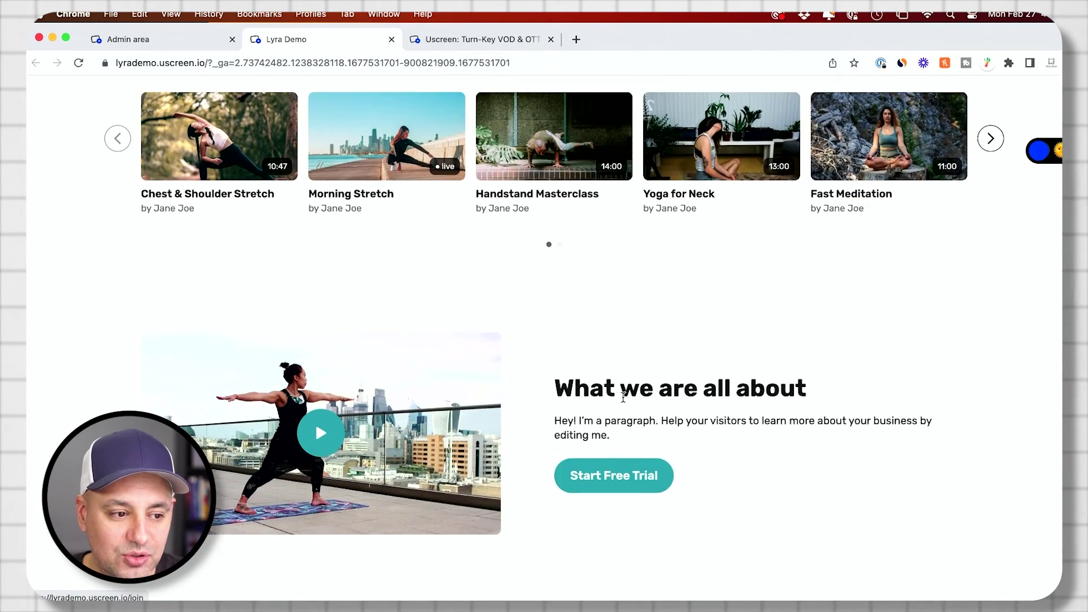
{"action": "scroll", "coordinate": [623, 397], "scroll_direction": "down", "scroll_amount": 3}
{"action": "scroll", "coordinate": [623, 396], "scroll_direction": "down", "scroll_amount": 1}
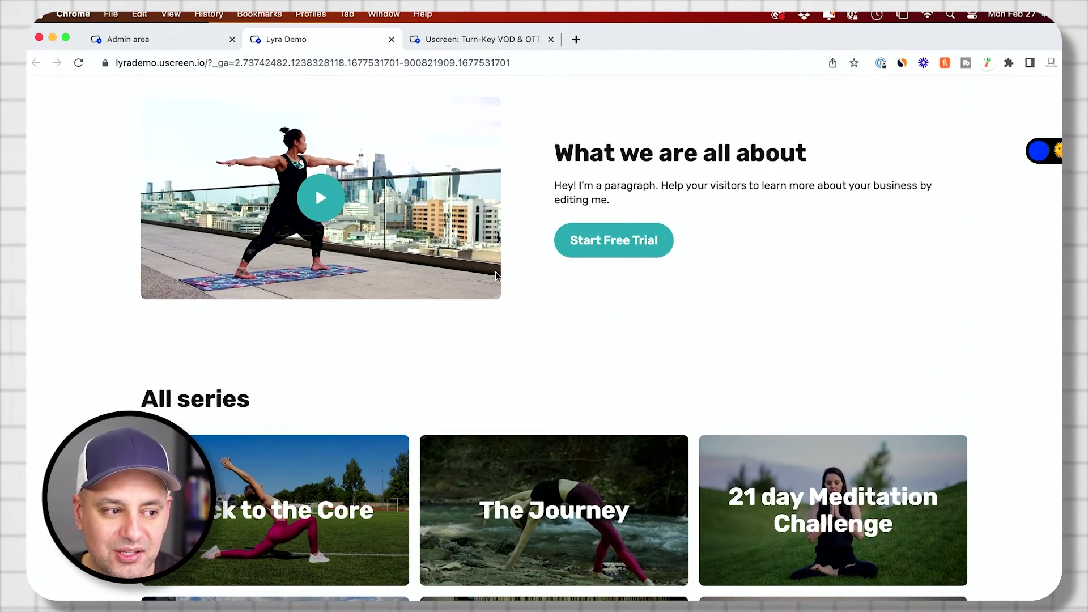
{"action": "scroll", "coordinate": [515, 364], "scroll_direction": "down", "scroll_amount": 5}
{"action": "scroll", "coordinate": [514, 365], "scroll_direction": "down", "scroll_amount": 3}
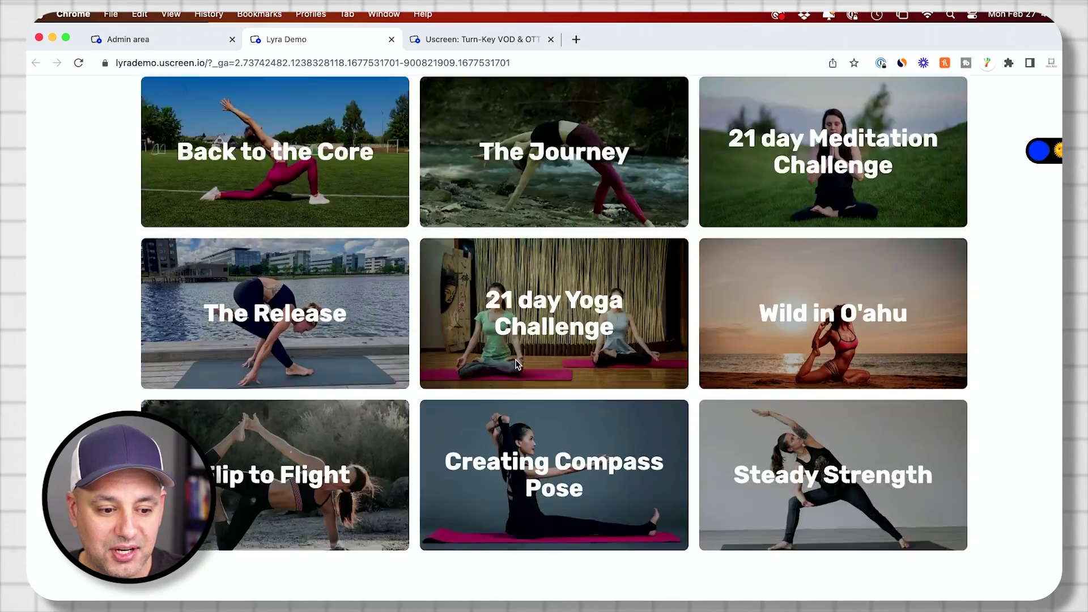
{"action": "scroll", "coordinate": [514, 364], "scroll_direction": "down", "scroll_amount": 5}
{"action": "scroll", "coordinate": [516, 364], "scroll_direction": "up", "scroll_amount": 10}
{"action": "scroll", "coordinate": [516, 364], "scroll_direction": "up", "scroll_amount": 10}
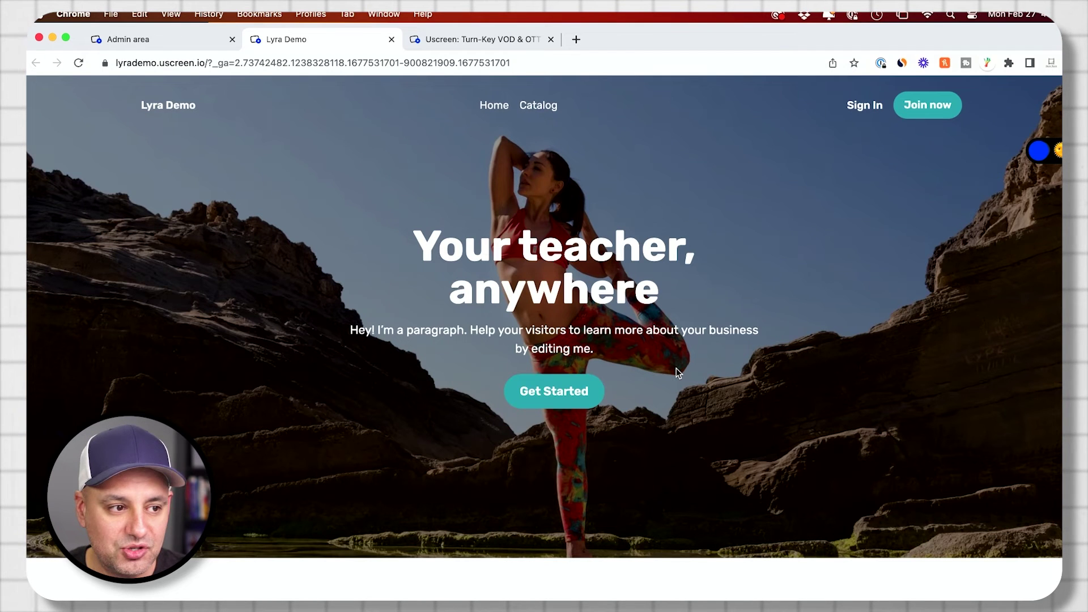
{"action": "key", "text": "super+w"}
{"action": "left_click", "coordinate": [837, 439]}
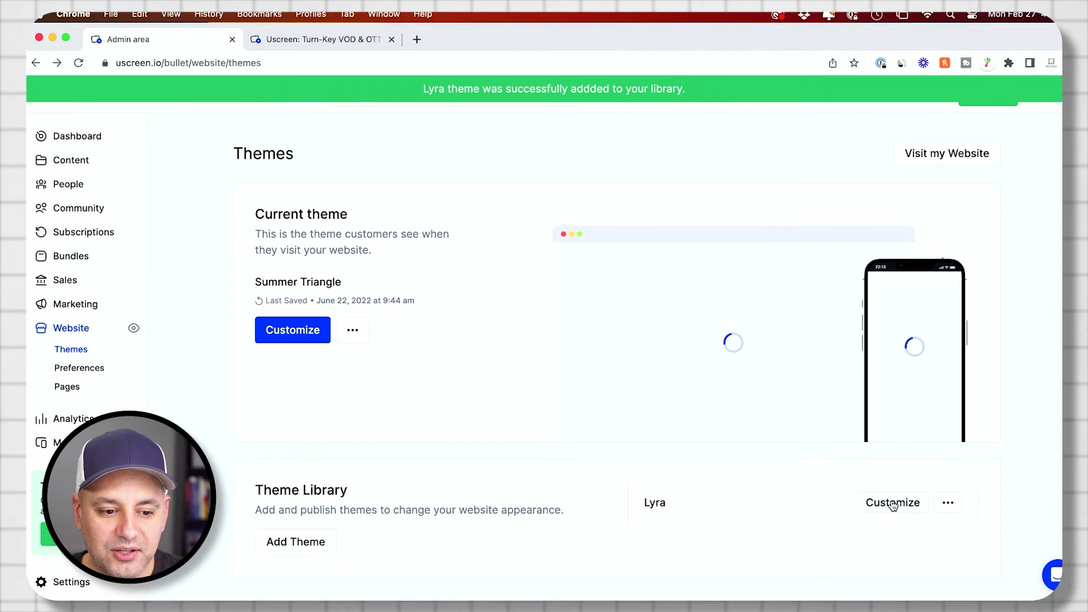
Open Lyra in the theme editor and inspect its Header and Content Block settings
{"action": "left_click", "coordinate": [893, 503]}
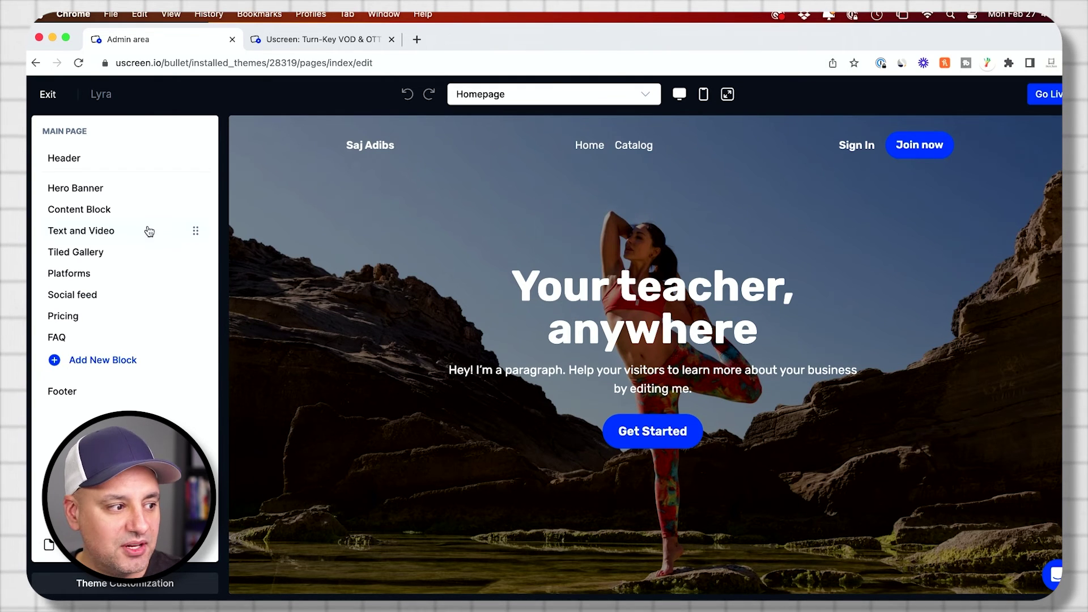
{"action": "left_click", "coordinate": [94, 162]}
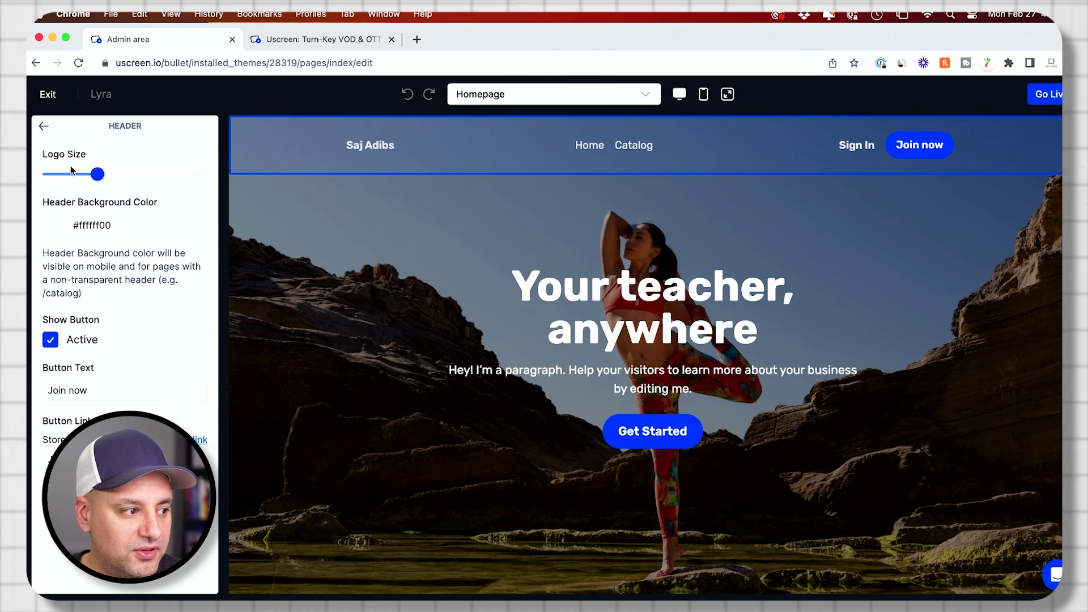
{"action": "left_click", "coordinate": [47, 129]}
{"action": "left_click", "coordinate": [77, 211]}
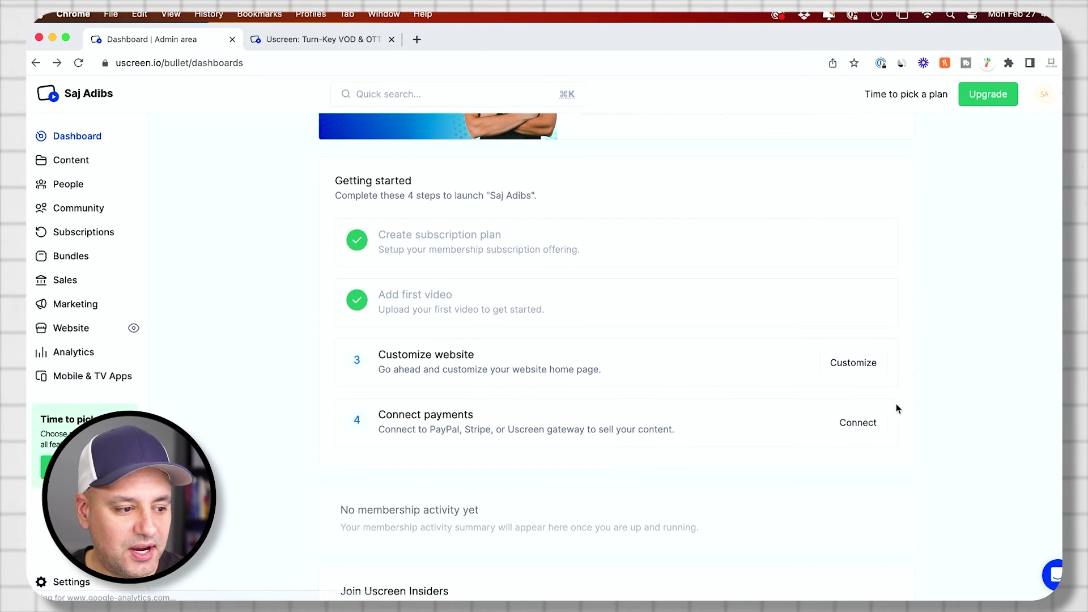
Go from the dashboard's Connect payments step to Payment Providers, listing Stripe and PayPal
{"action": "left_click", "coordinate": [855, 426]}
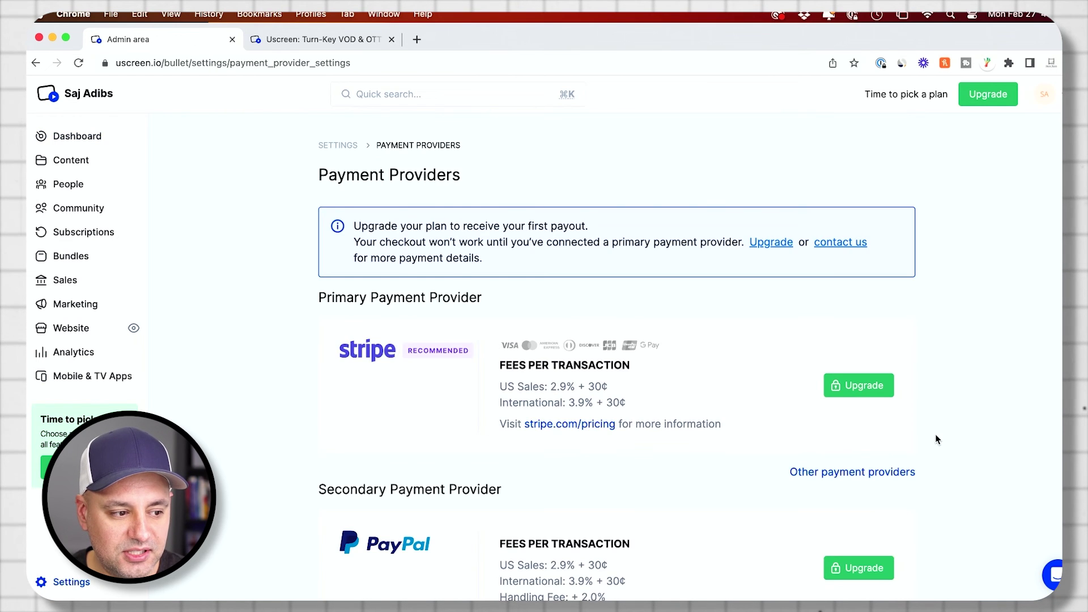
{"action": "scroll", "coordinate": [935, 439], "scroll_direction": "down", "scroll_amount": 2}
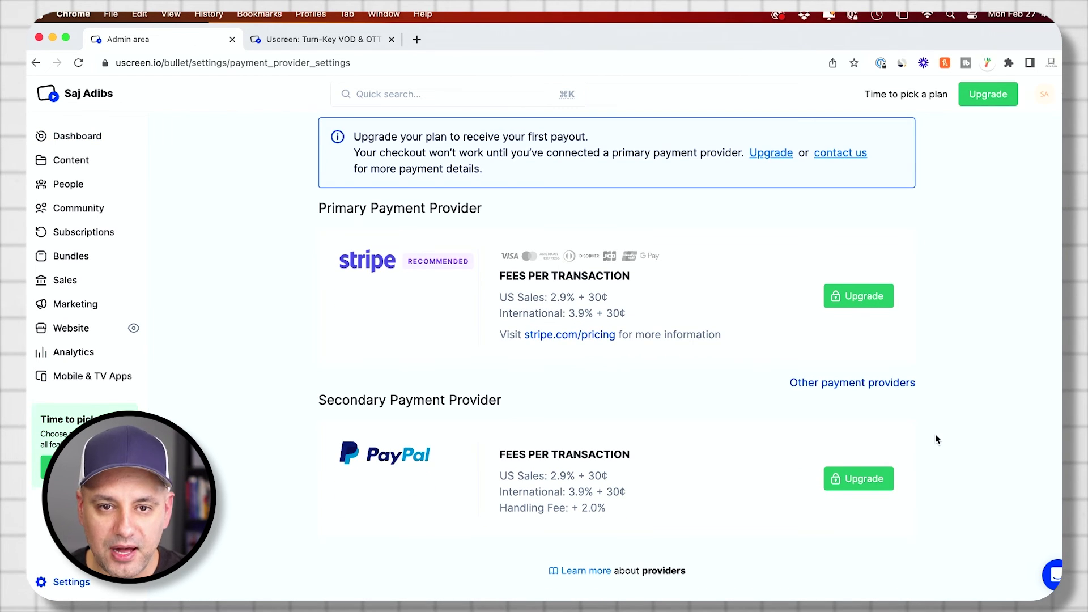